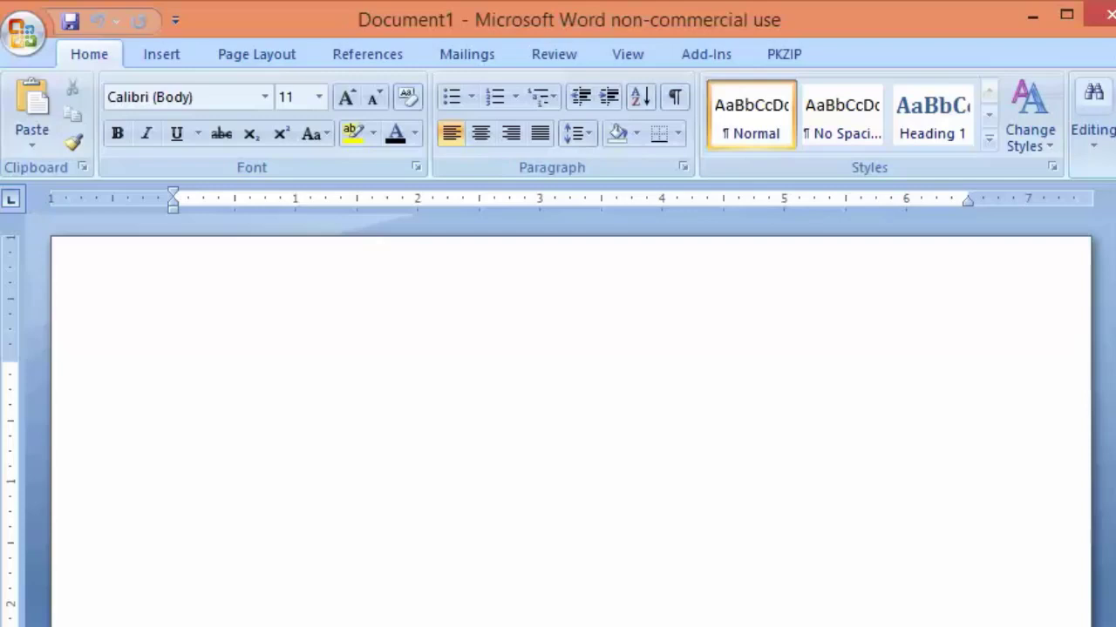
Set the document up as an envelope mail merge using the Size 10 (4 1/8 x 9 1/2 in) envelope.
click(477, 58)
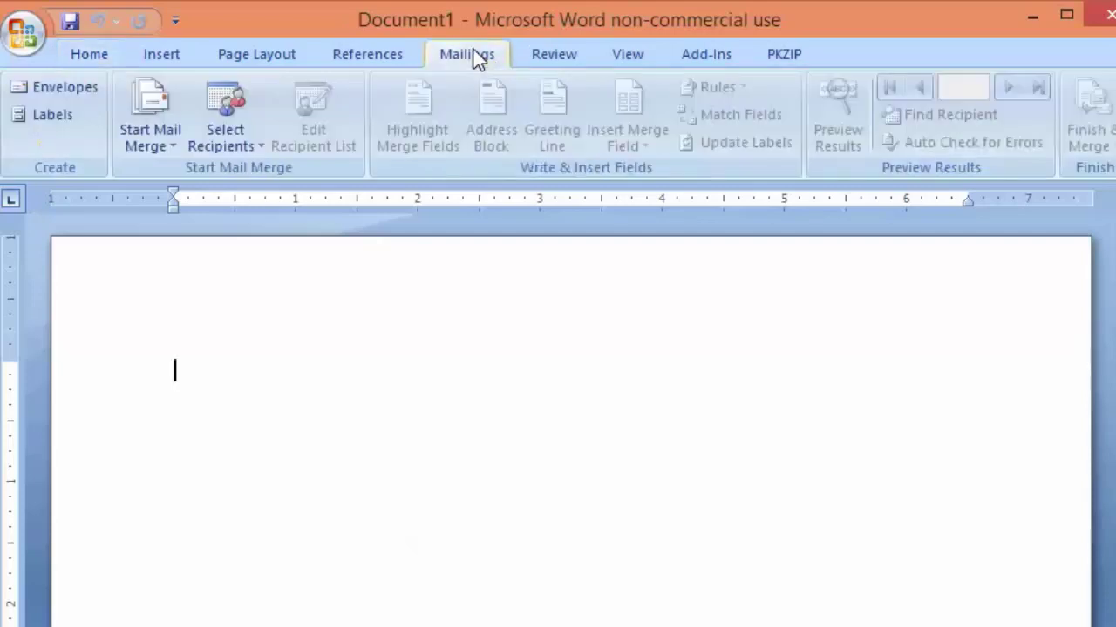
click(171, 147)
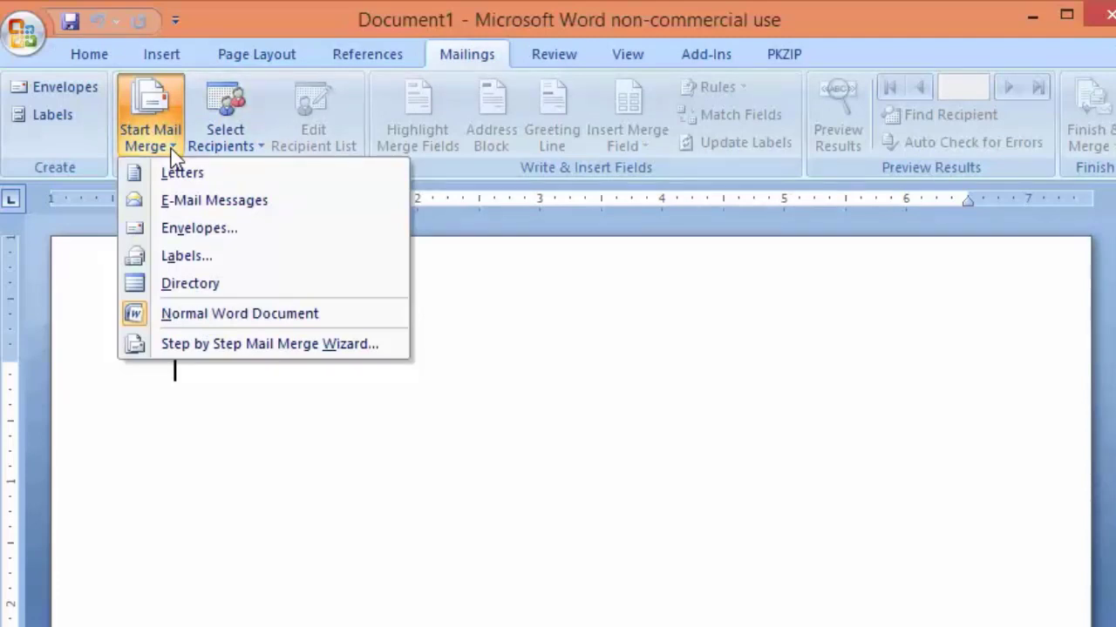
click(177, 231)
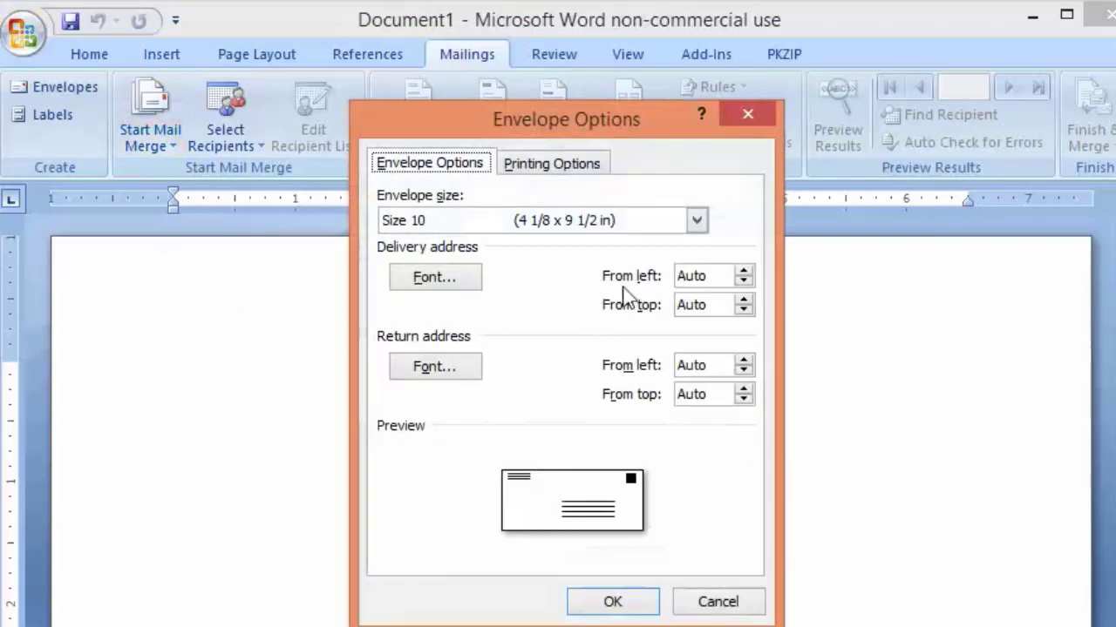
click(697, 220)
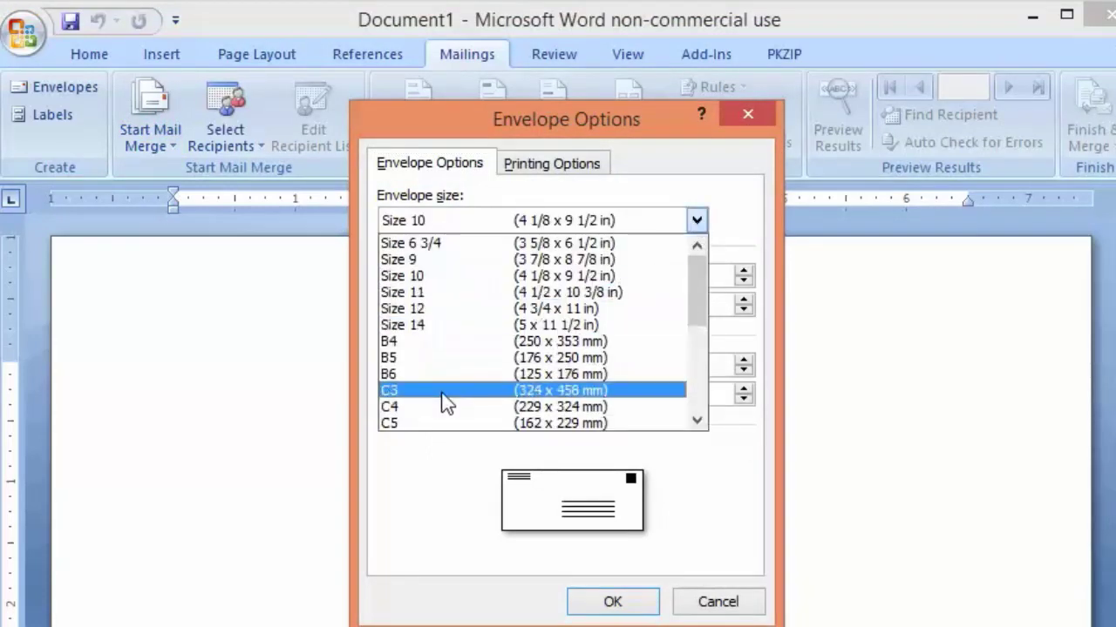
click(443, 277)
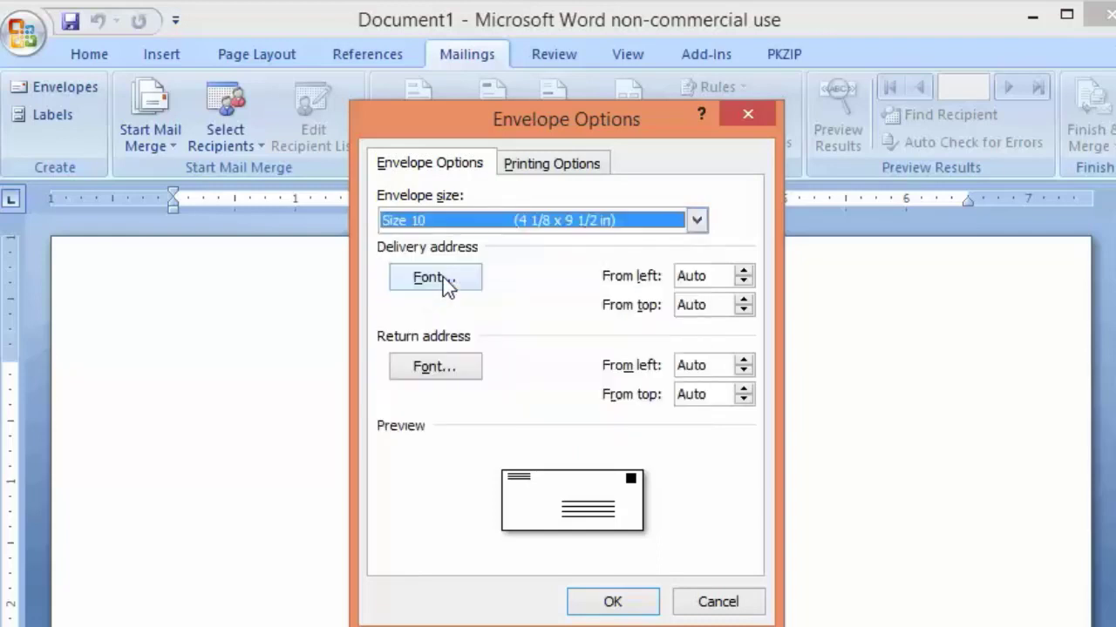
click(560, 166)
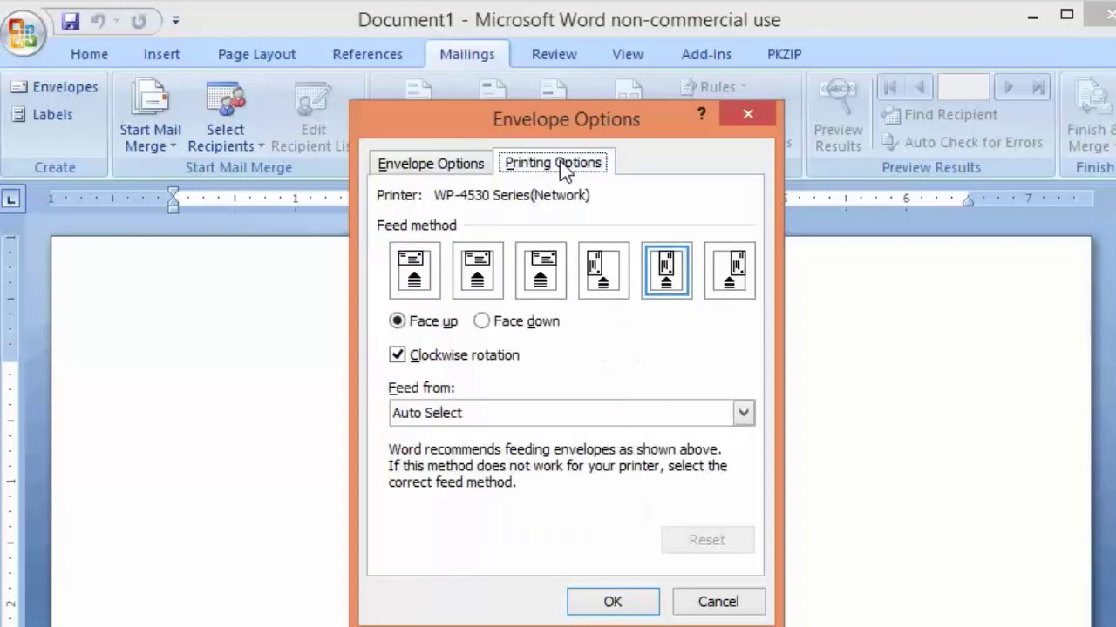
click(431, 166)
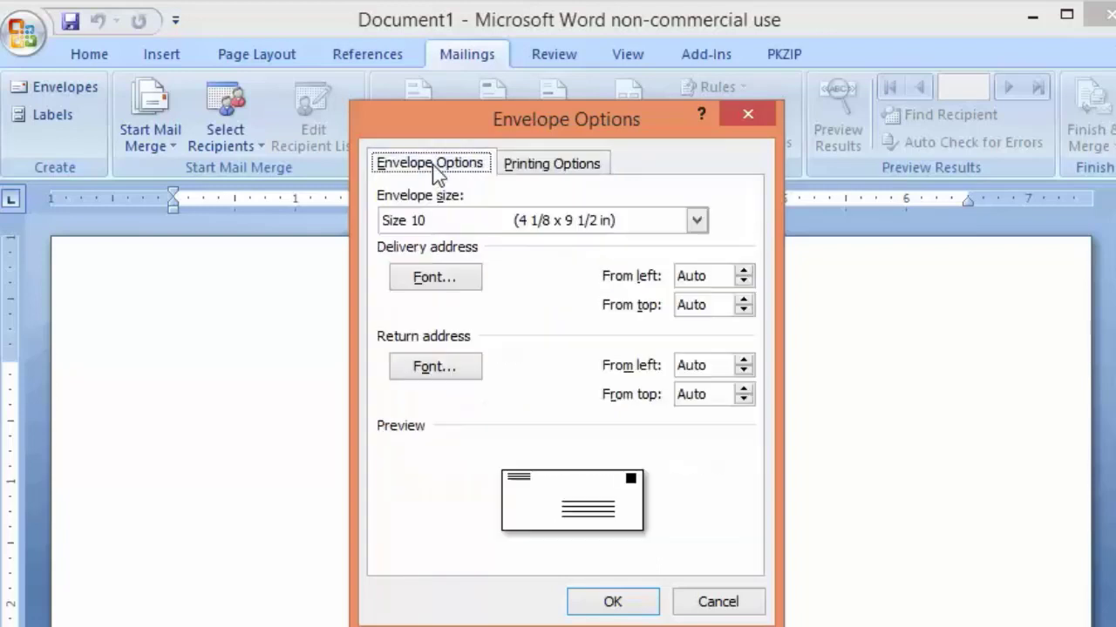
click(606, 610)
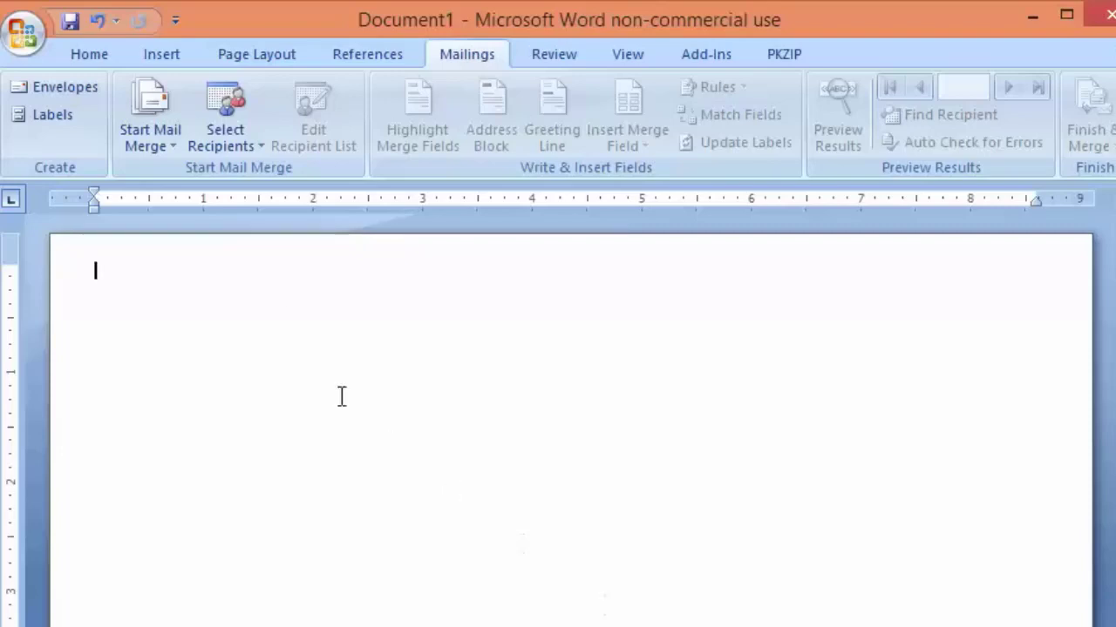
Attach the existing recipient list Copy of Smart Barcoder Sample.xls from Documents, using its Sample$ table.
click(234, 143)
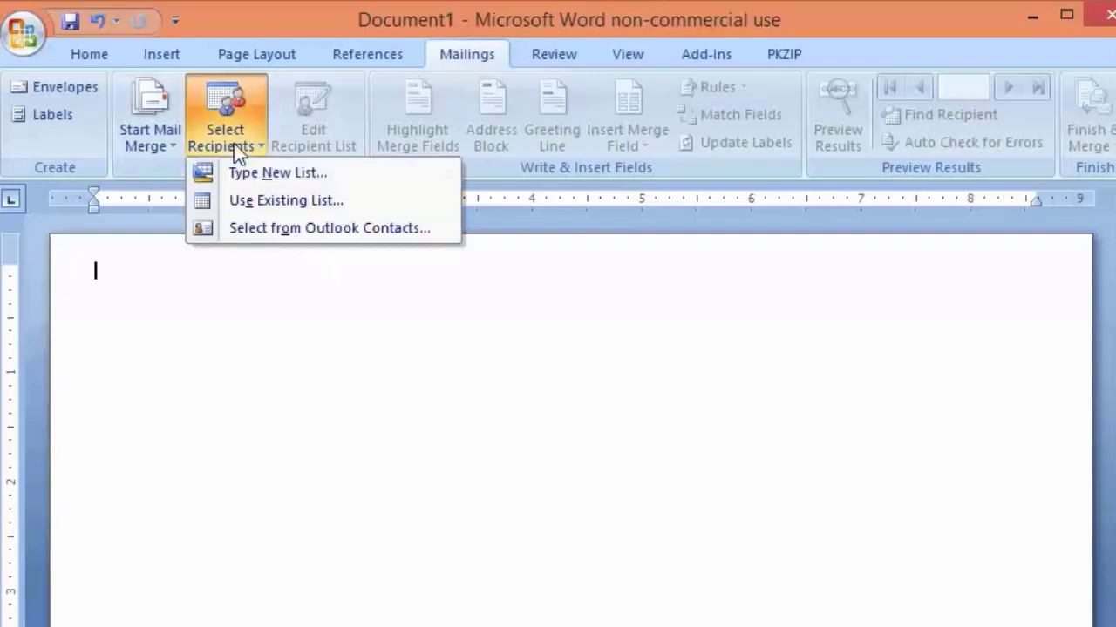
click(238, 211)
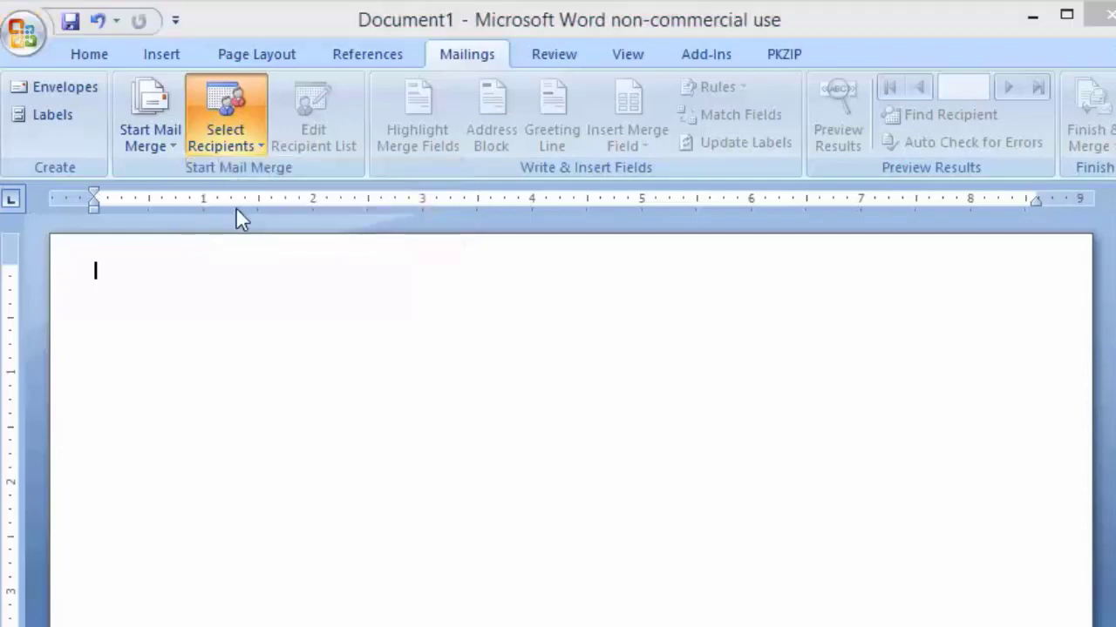
scroll(284, 337, down, 4)
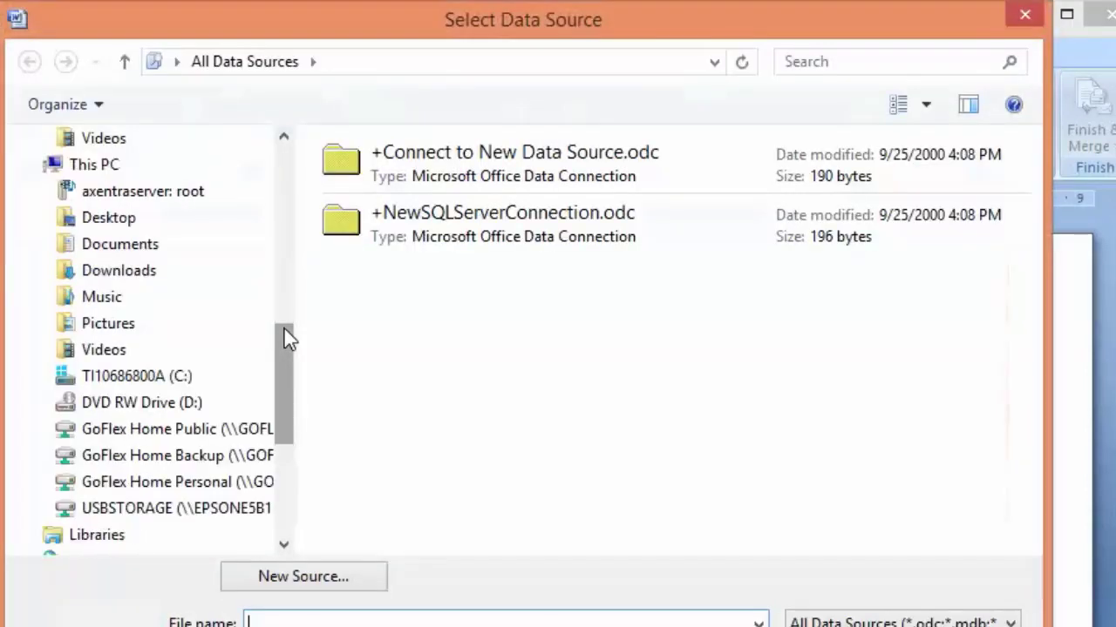
click(109, 253)
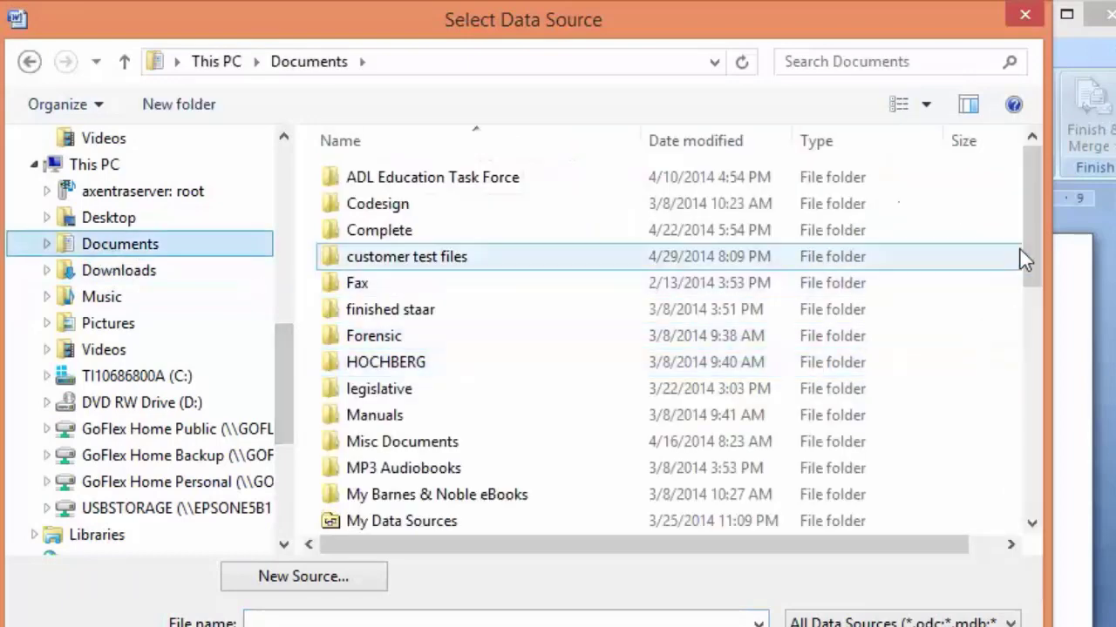
drag(1024, 230, 1036, 495)
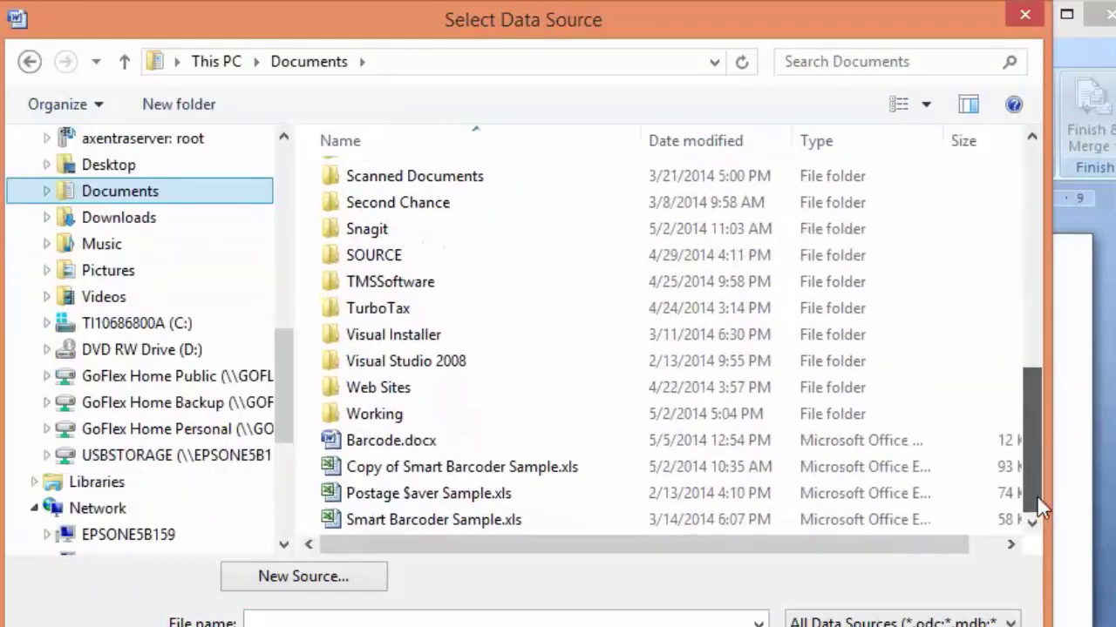
double_click(543, 476)
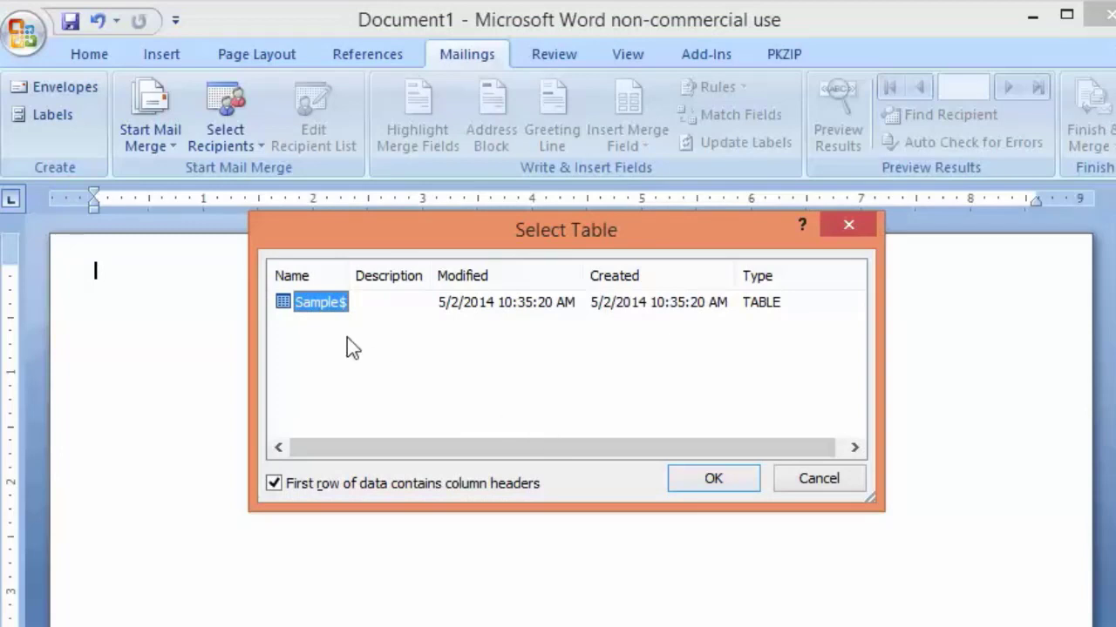
double_click(285, 301)
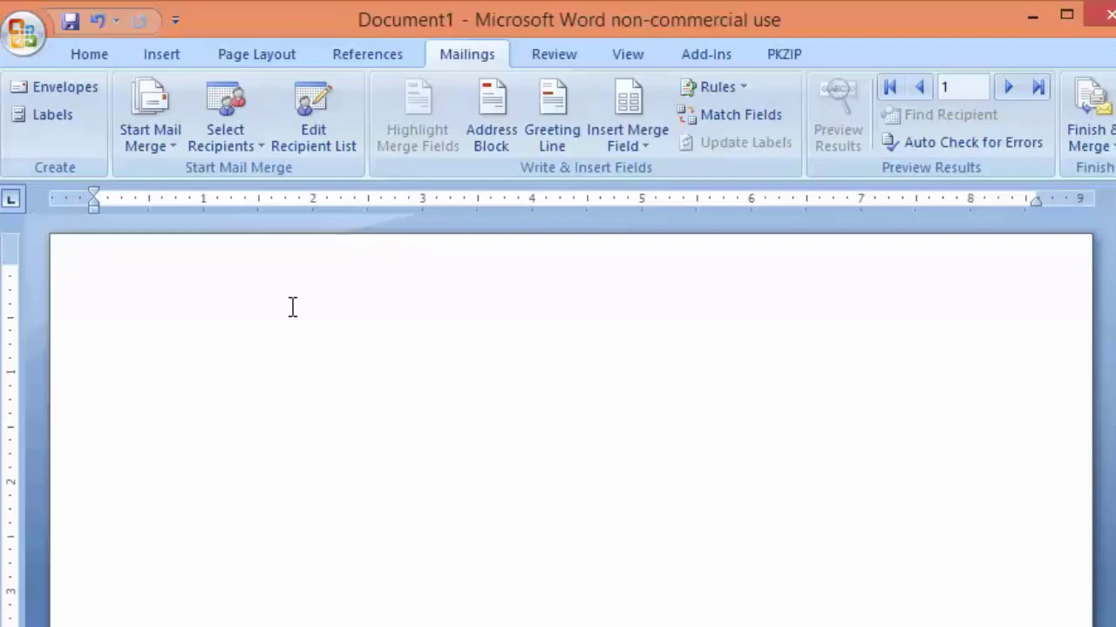
Insert the Barcode merge field as the first line of the envelope's delivery address box.
click(571, 565)
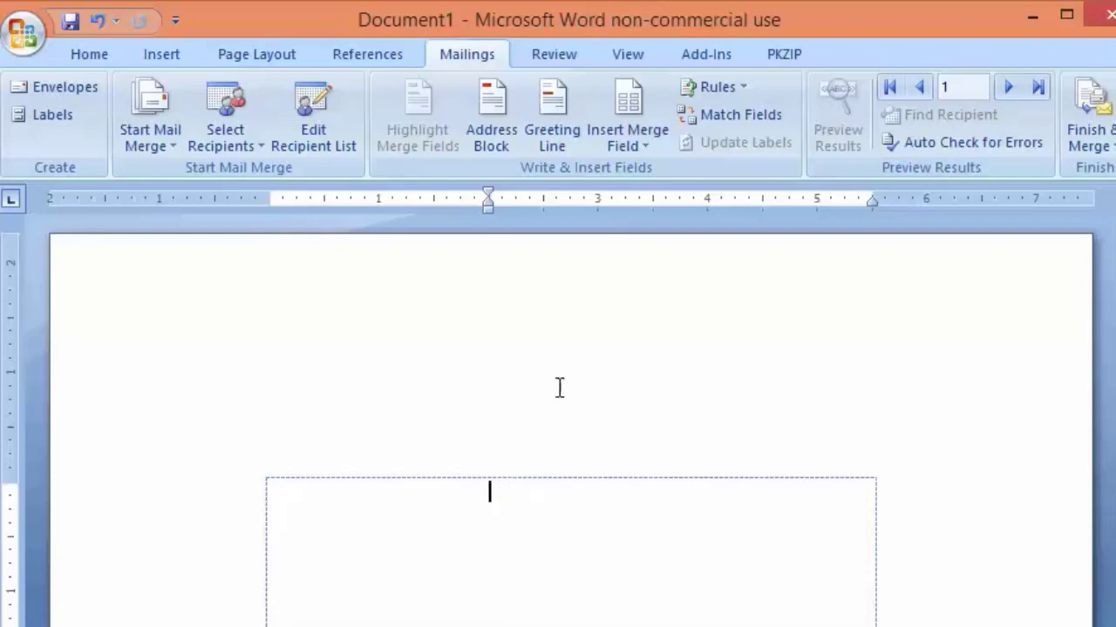
click(645, 146)
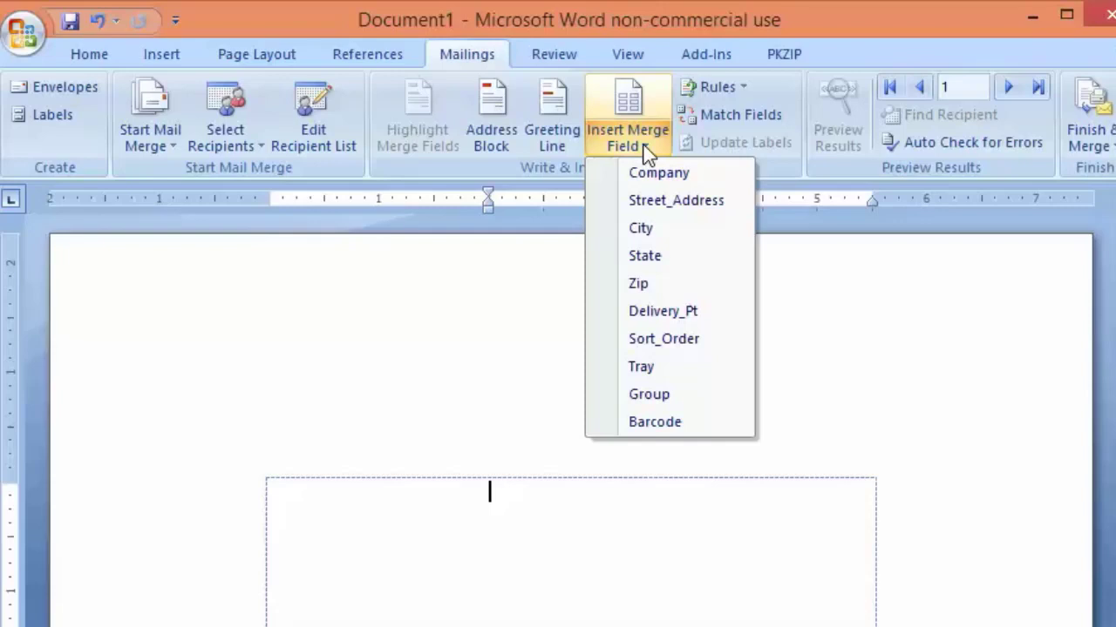
click(654, 421)
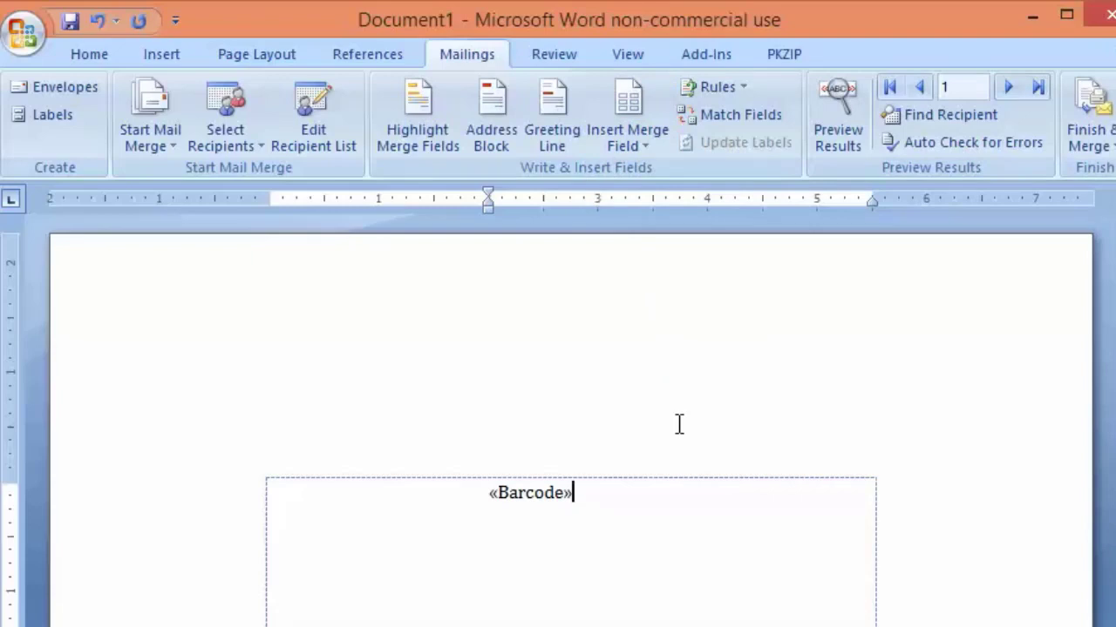
key(Return)
Add the Company and Street_Address merge fields on separate lines below the Barcode field.
click(644, 149)
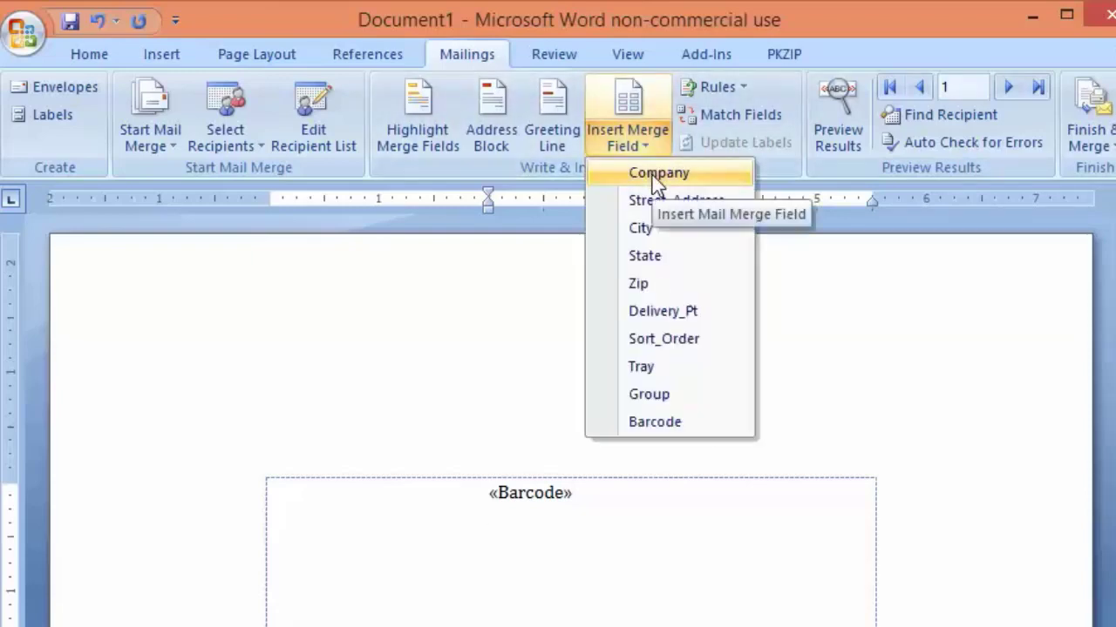
click(658, 173)
key(Return)
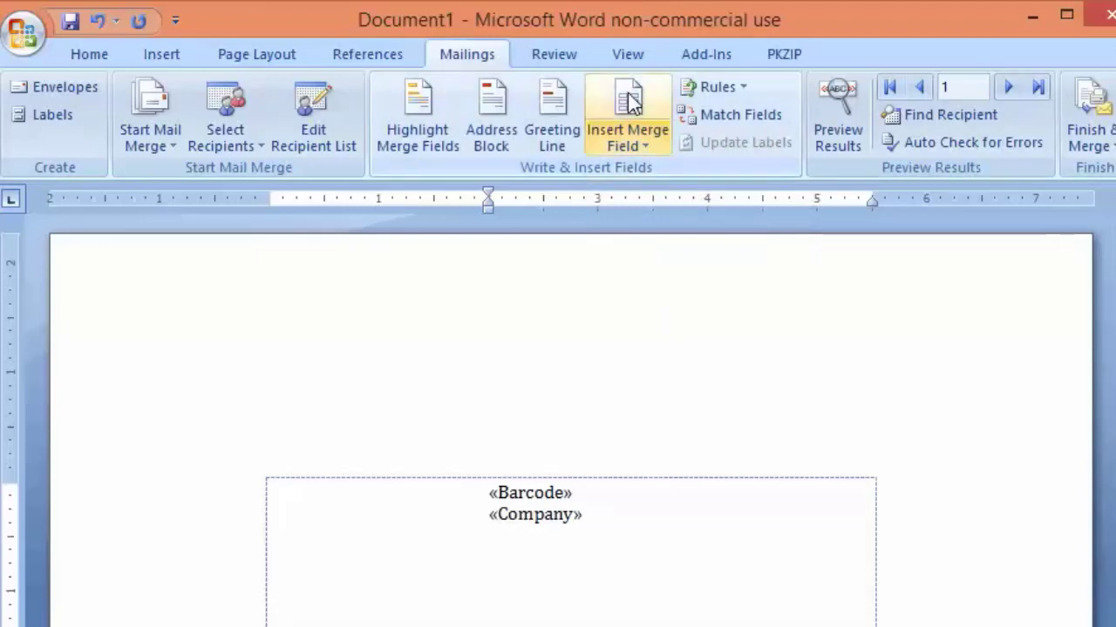
click(650, 146)
click(641, 200)
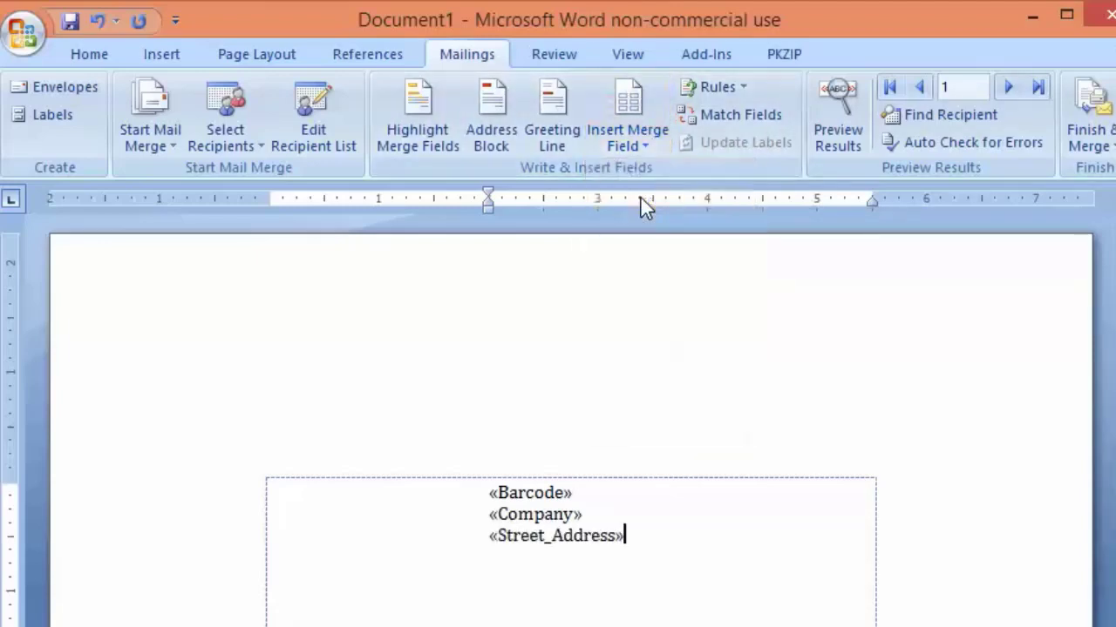
key(Return)
Add the City, State and Zip merge fields, separated by spaces, on the line below Street_Address.
click(614, 142)
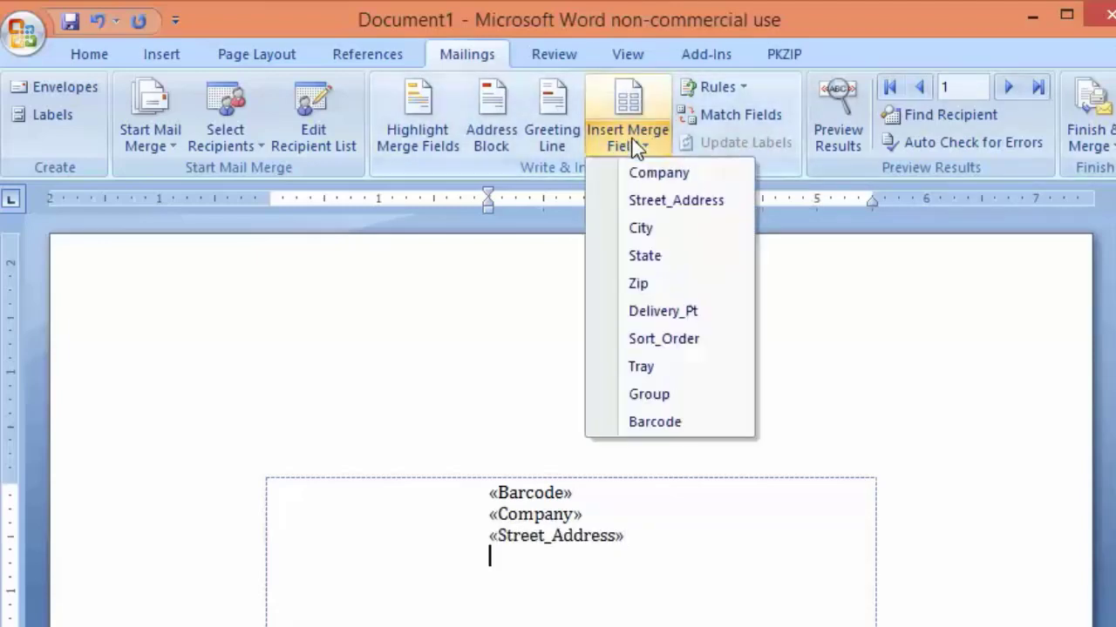
click(651, 235)
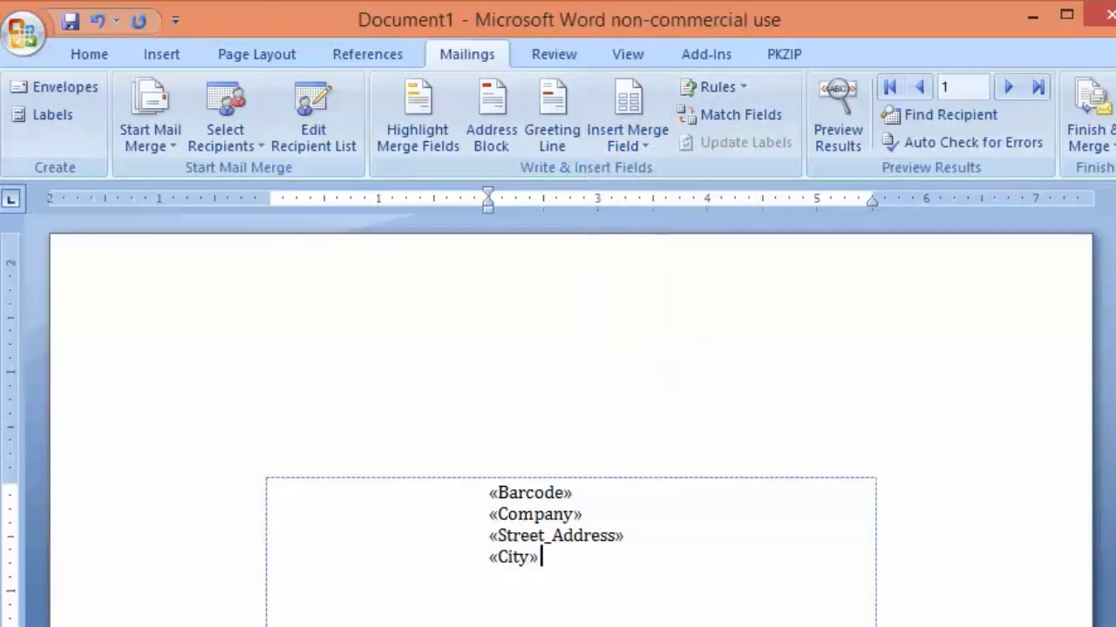
click(636, 145)
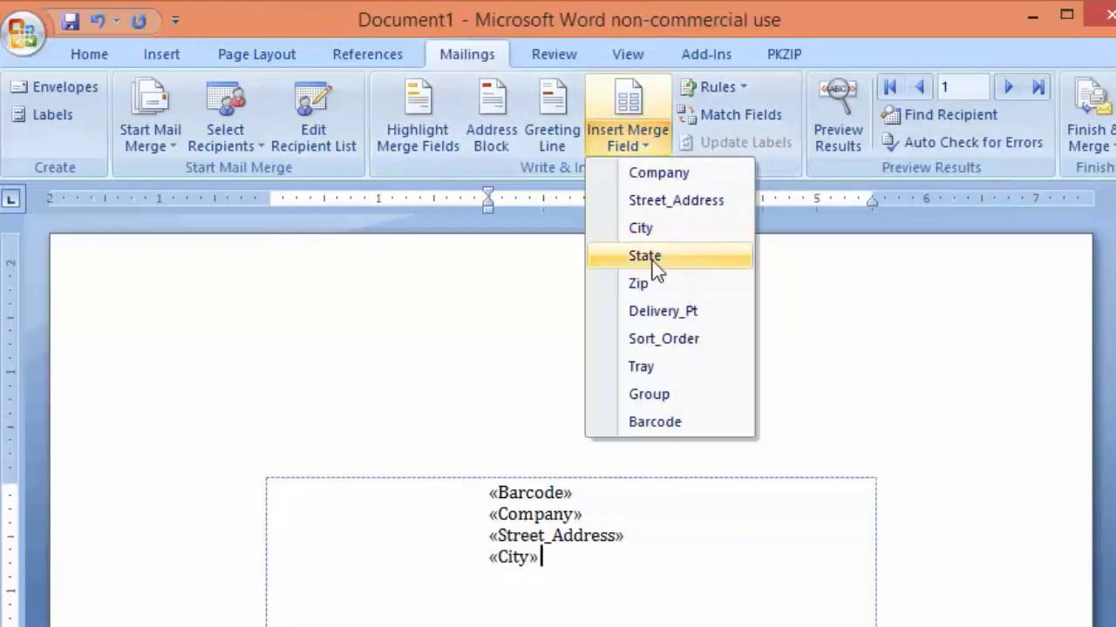
click(653, 258)
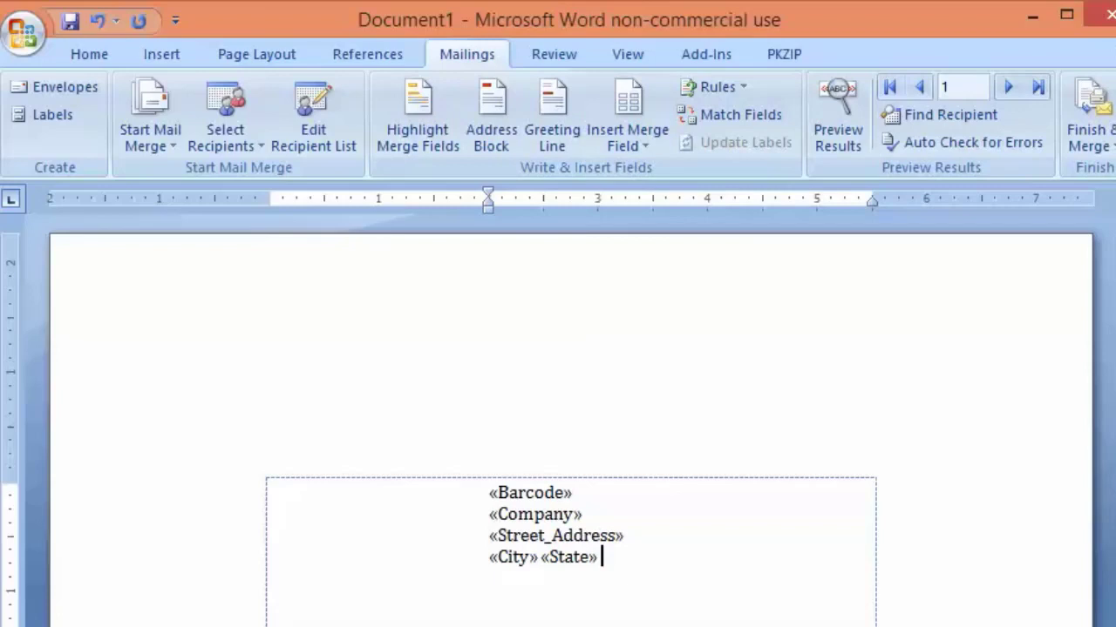
click(638, 144)
click(641, 293)
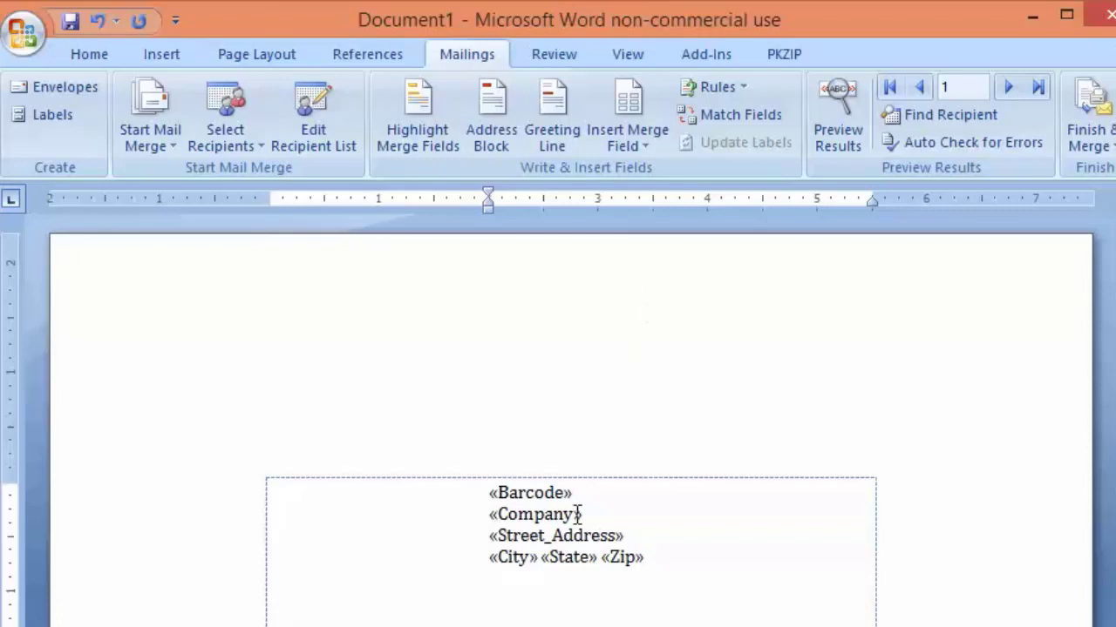
Change the font of the Barcode merge field to SmartBars12.
drag(580, 491, 482, 495)
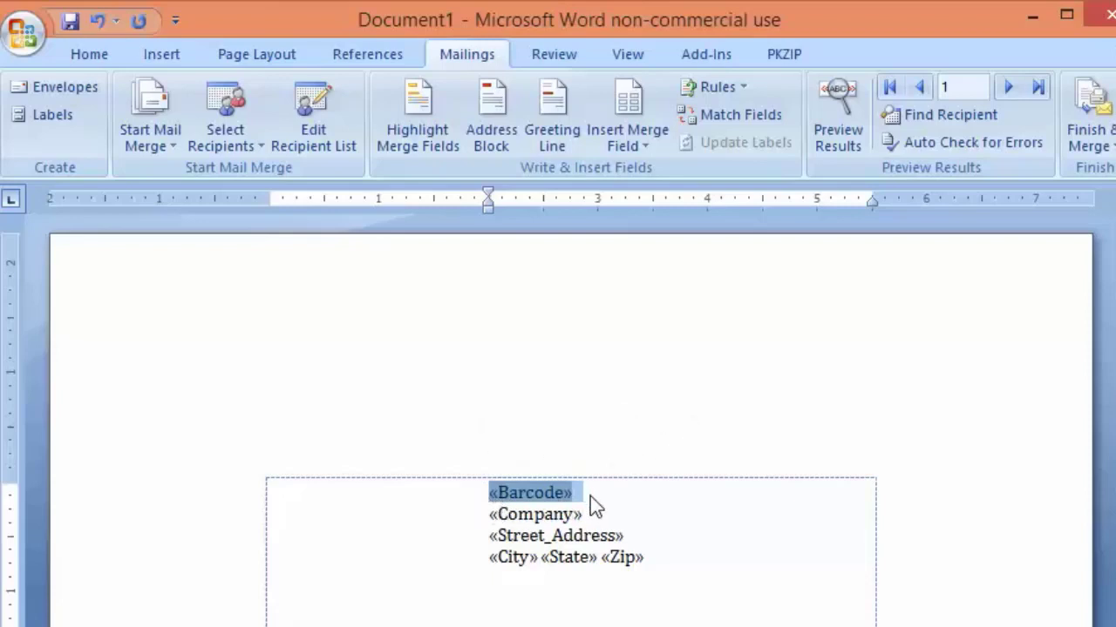
right_click(542, 501)
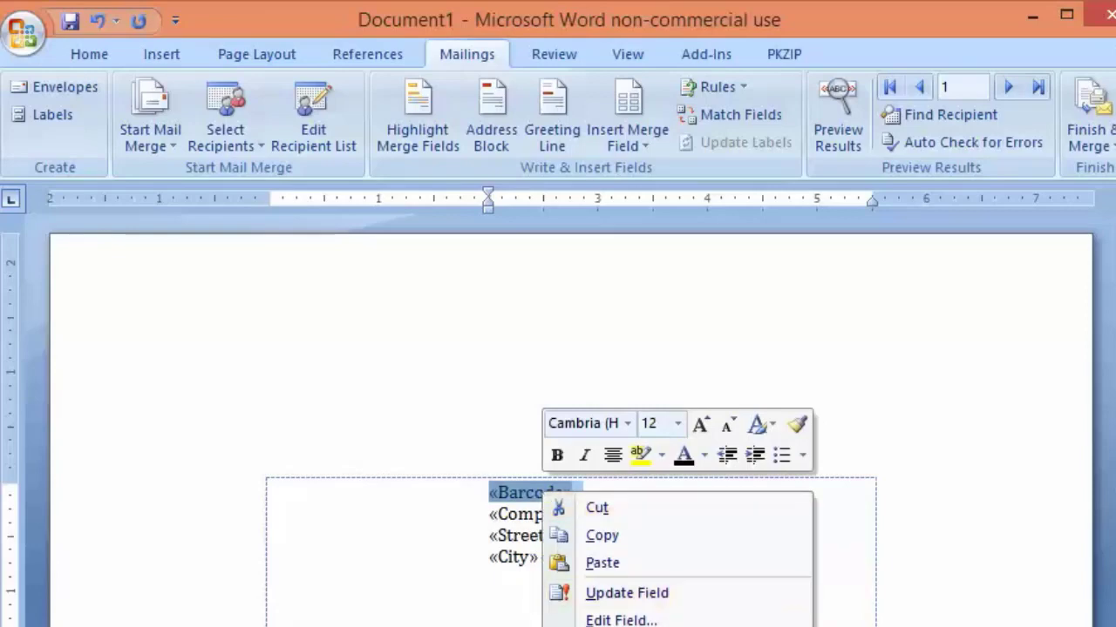
click(605, 626)
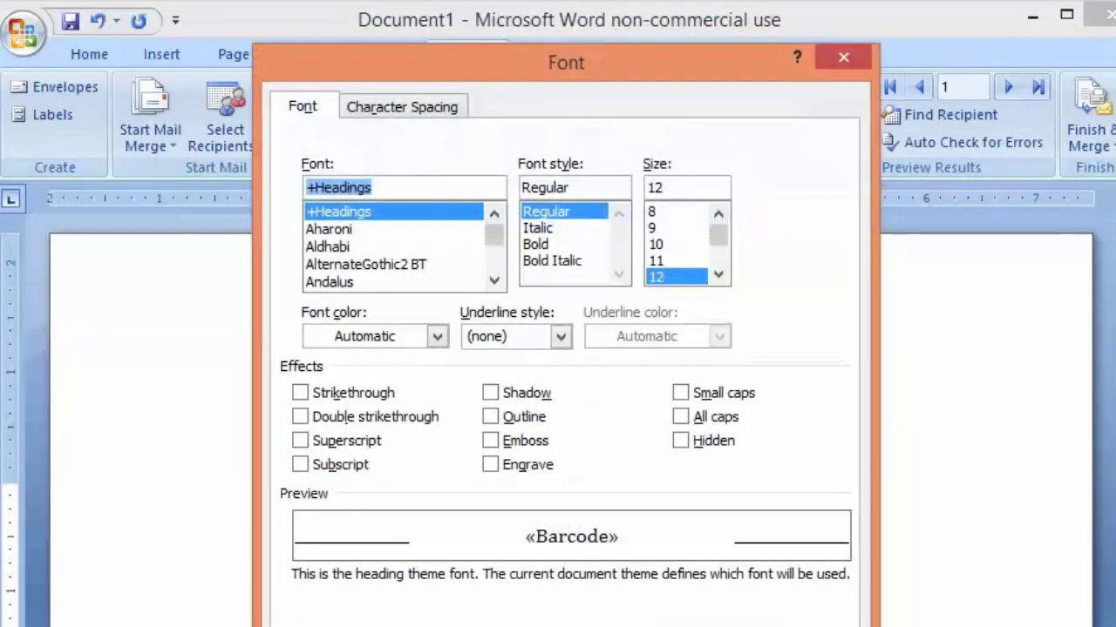
drag(498, 242, 498, 255)
click(355, 230)
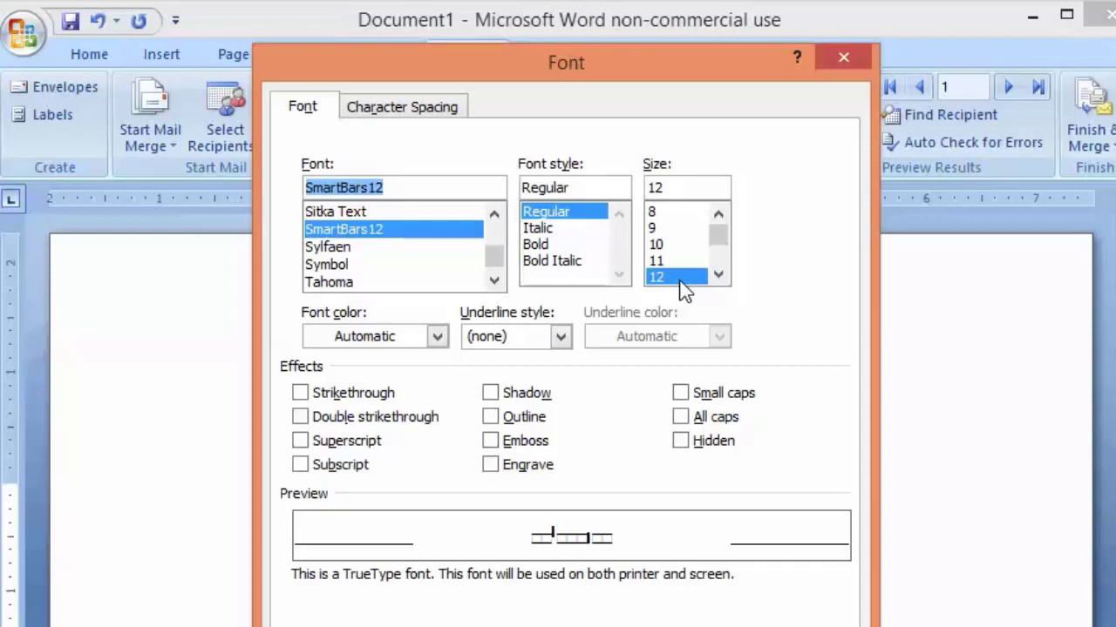
click(713, 617)
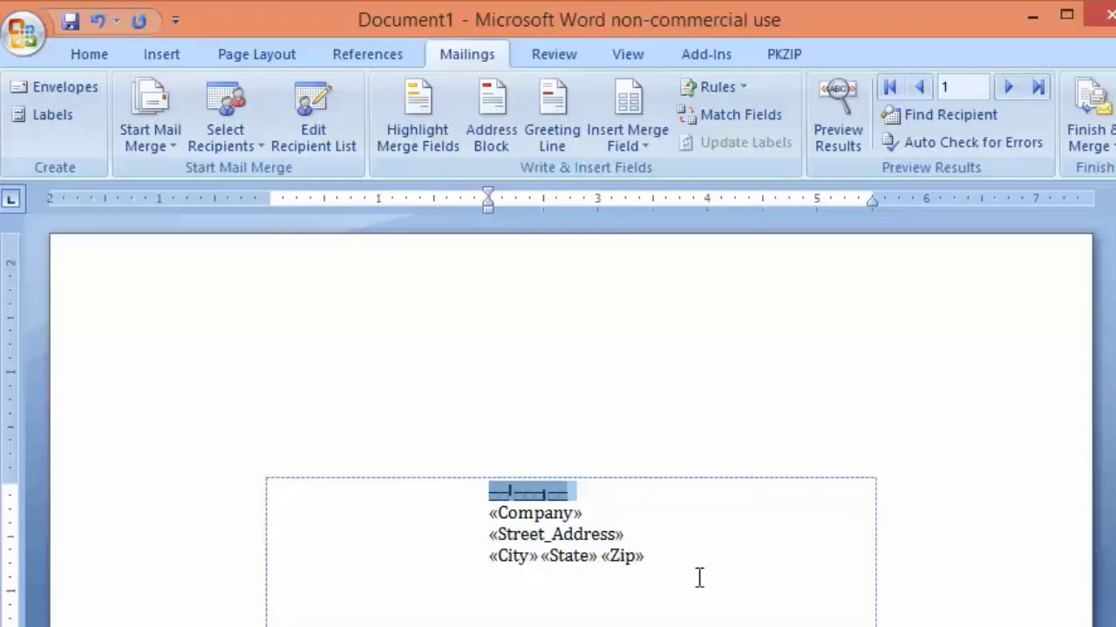
Make the Company merge field in the delivery address bold.
triple_click(590, 517)
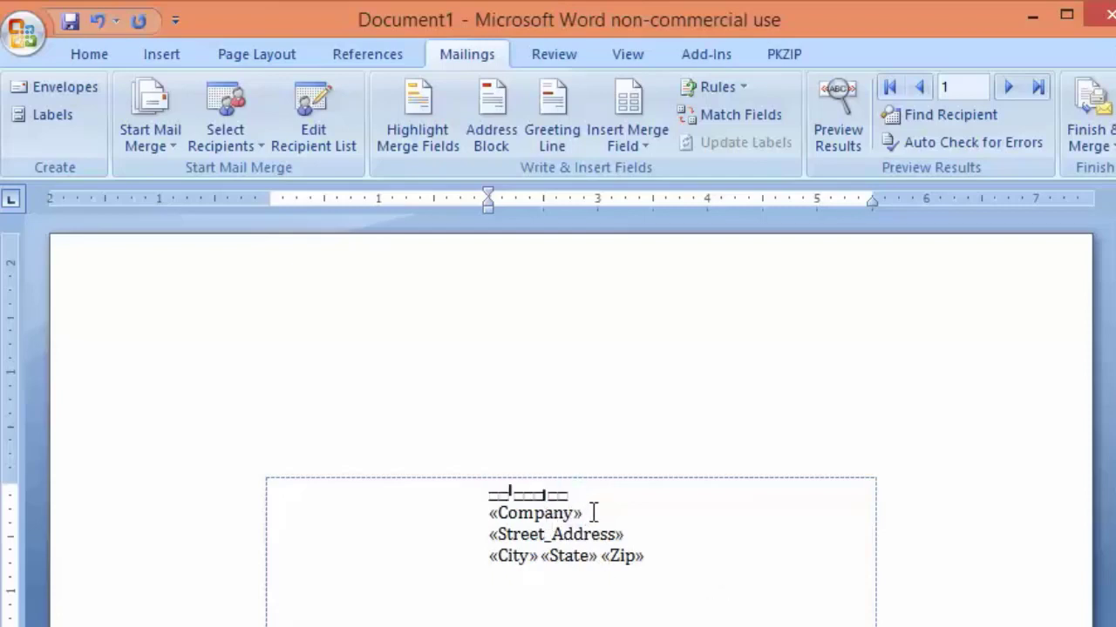
right_click(510, 517)
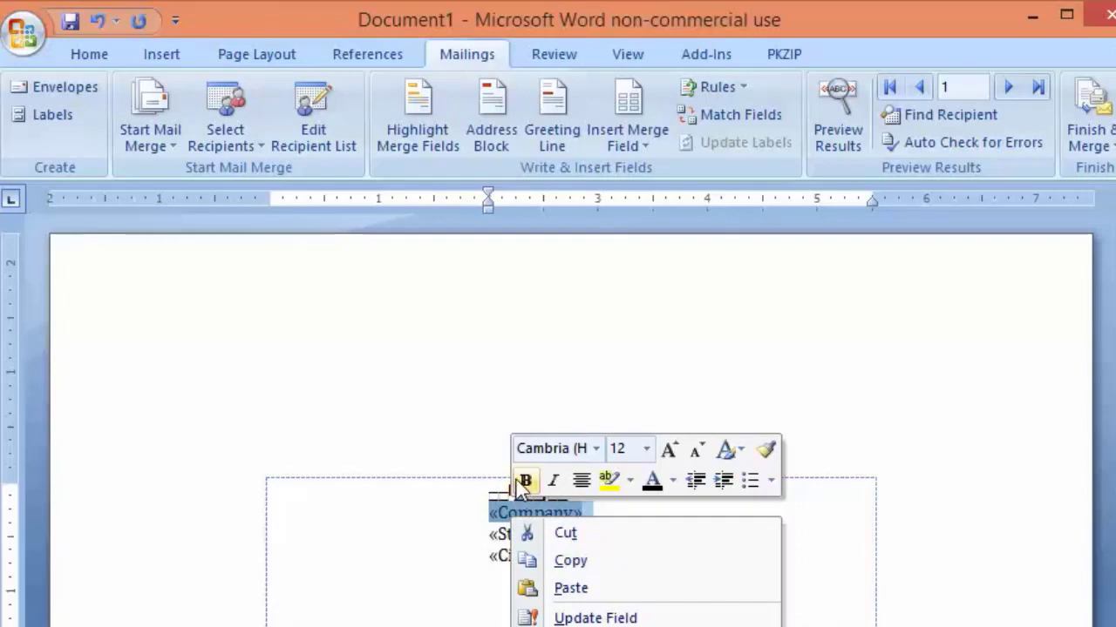
click(525, 480)
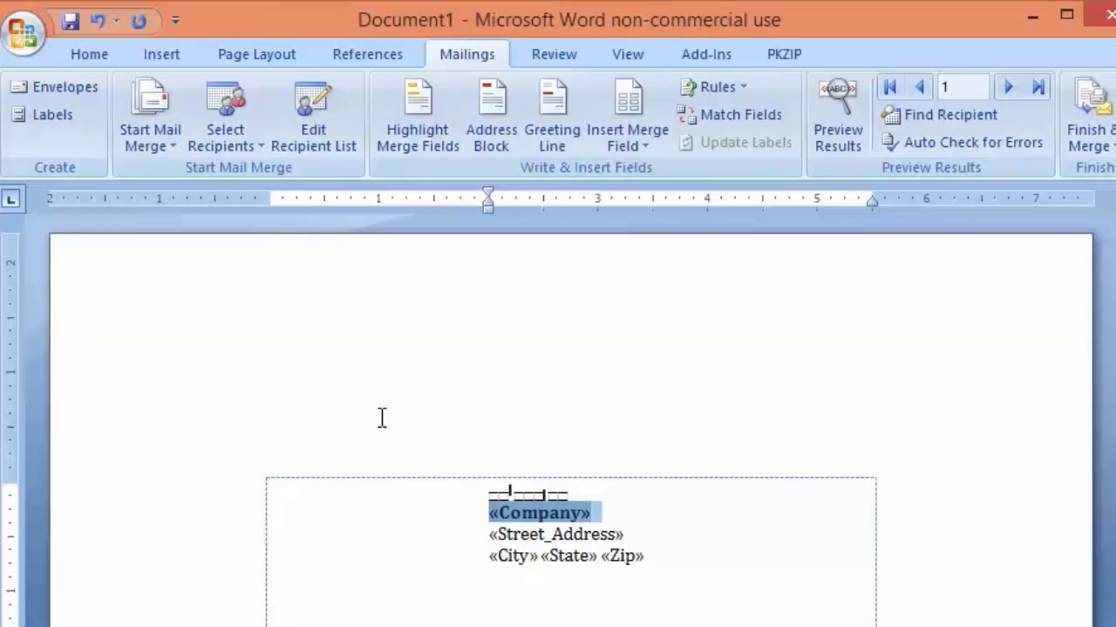
Enter the return address on the envelope as three lines: "My Company", "My address" and "City state zip".
click(91, 277)
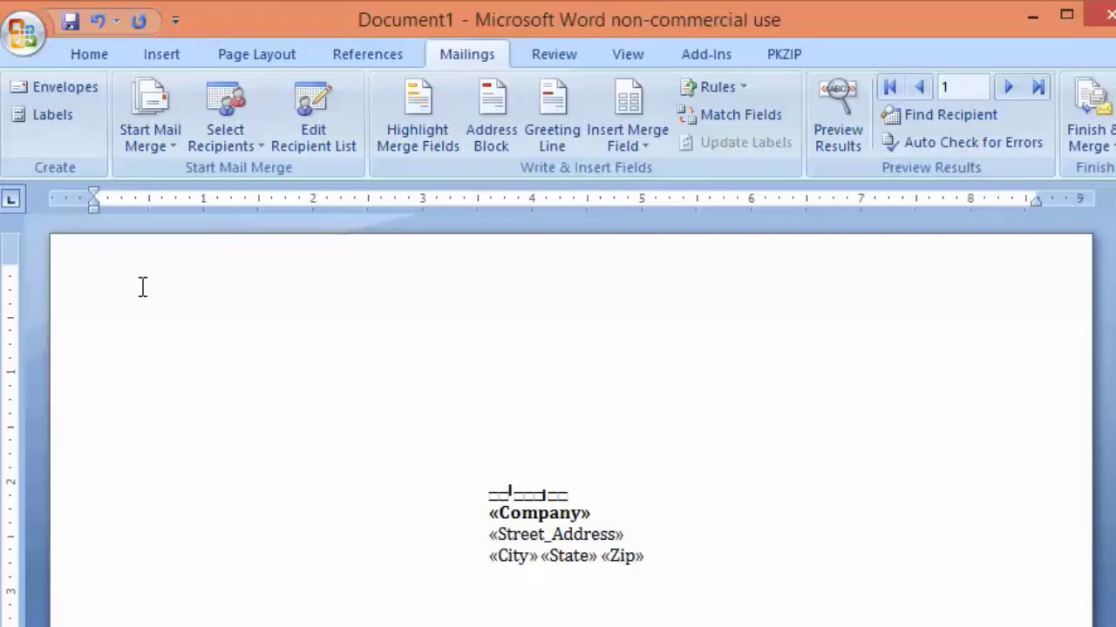
text(My Company)
key(Return)
text(My addresscity state)
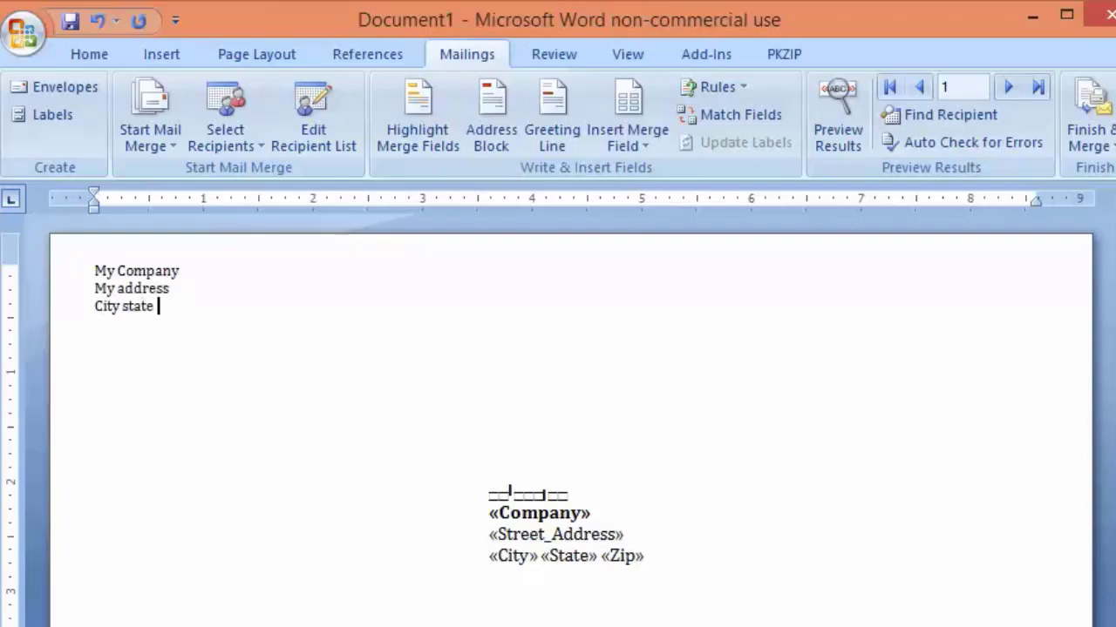
text(zip)
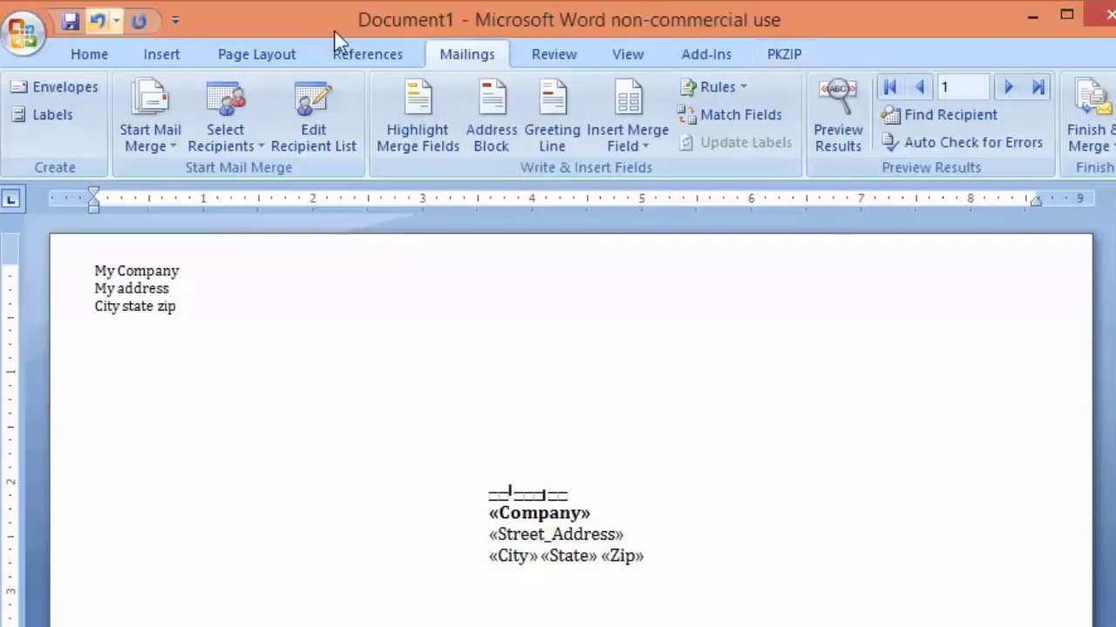
Save the envelope as a Word Template named My Company.dotx in the Documents folder.
click(24, 34)
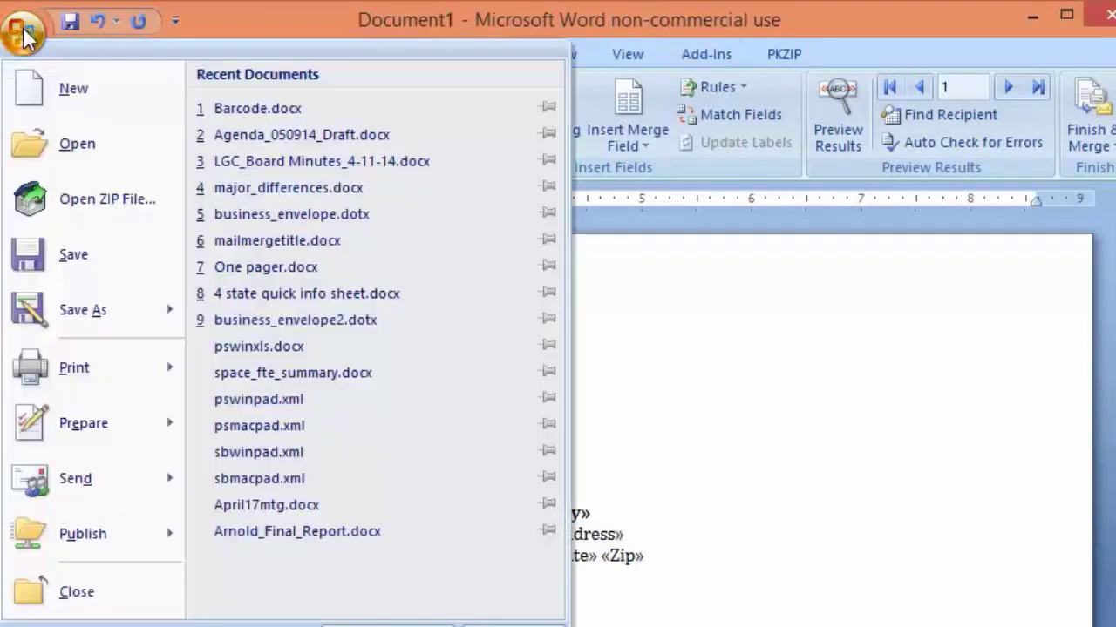
mouse_move(109, 316)
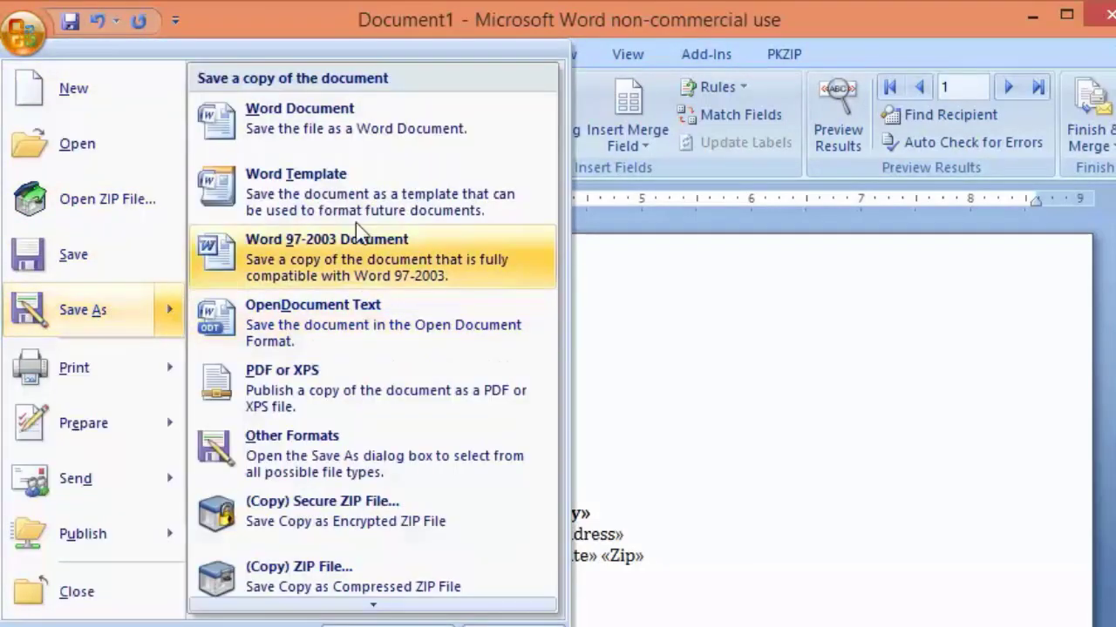
click(314, 253)
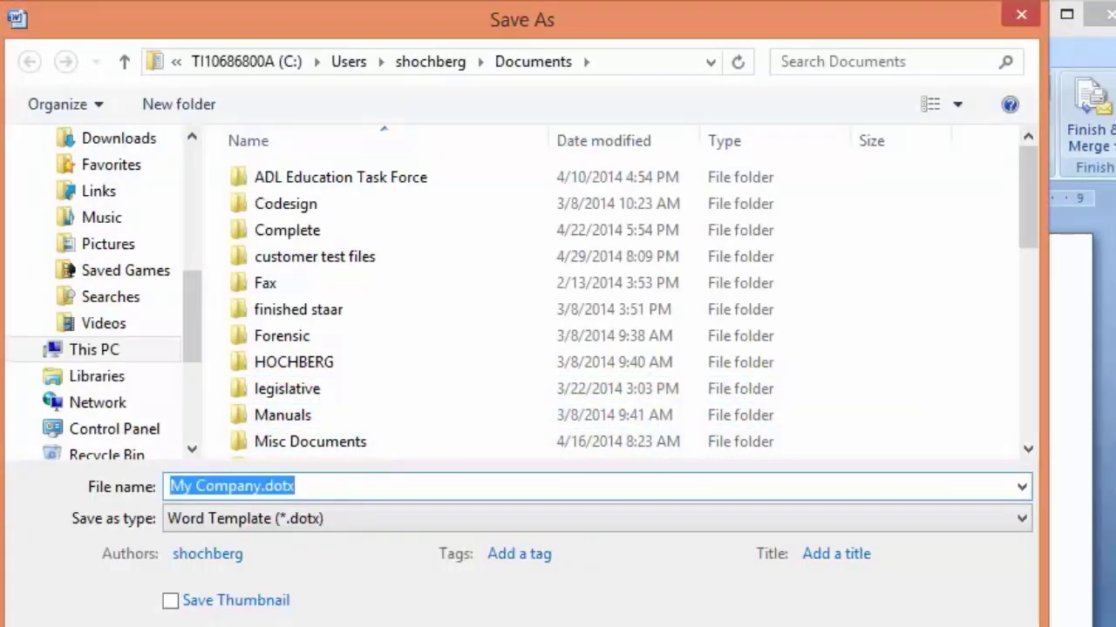
key(Return)
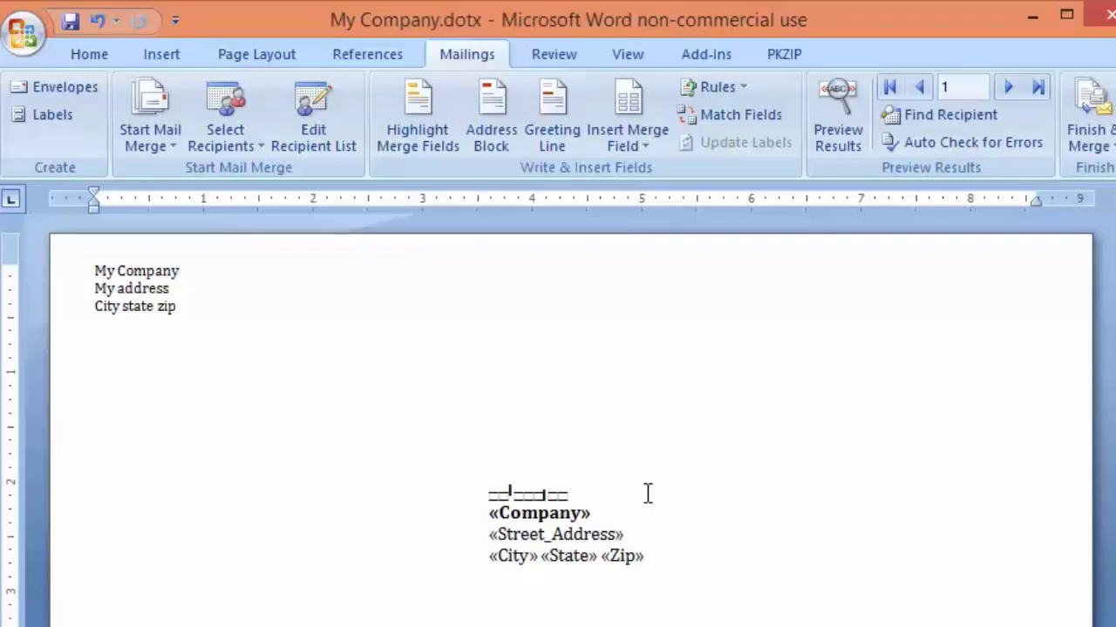
Preview the merged envelopes and step through the recipients up to record 17, checking the barcode and address on each.
click(834, 118)
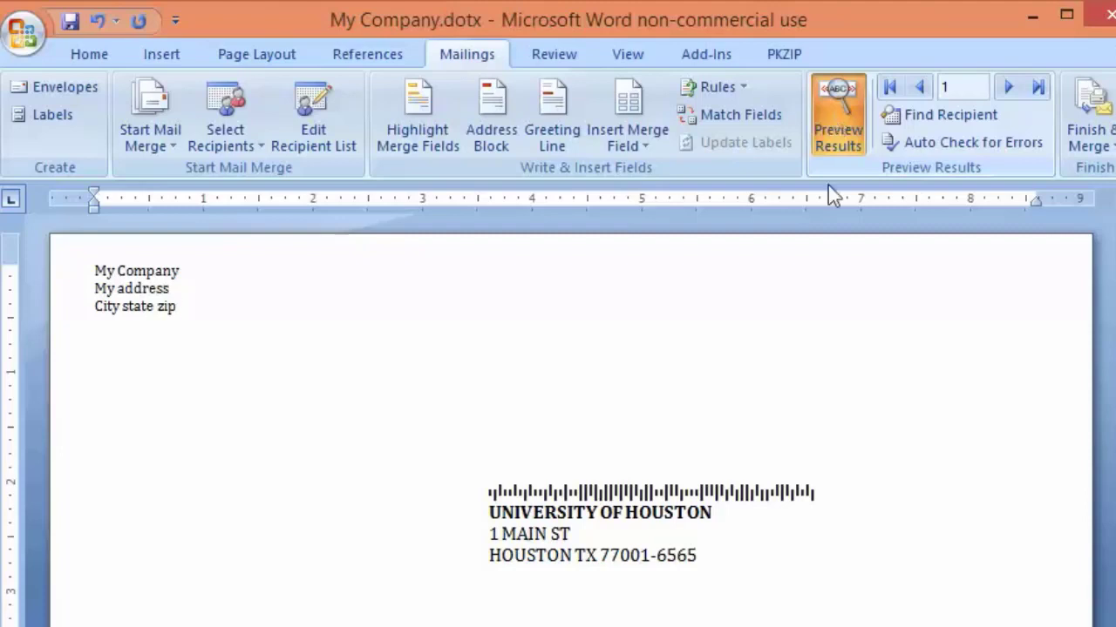
click(1004, 87)
click(1006, 87)
click(1007, 88)
click(1005, 87)
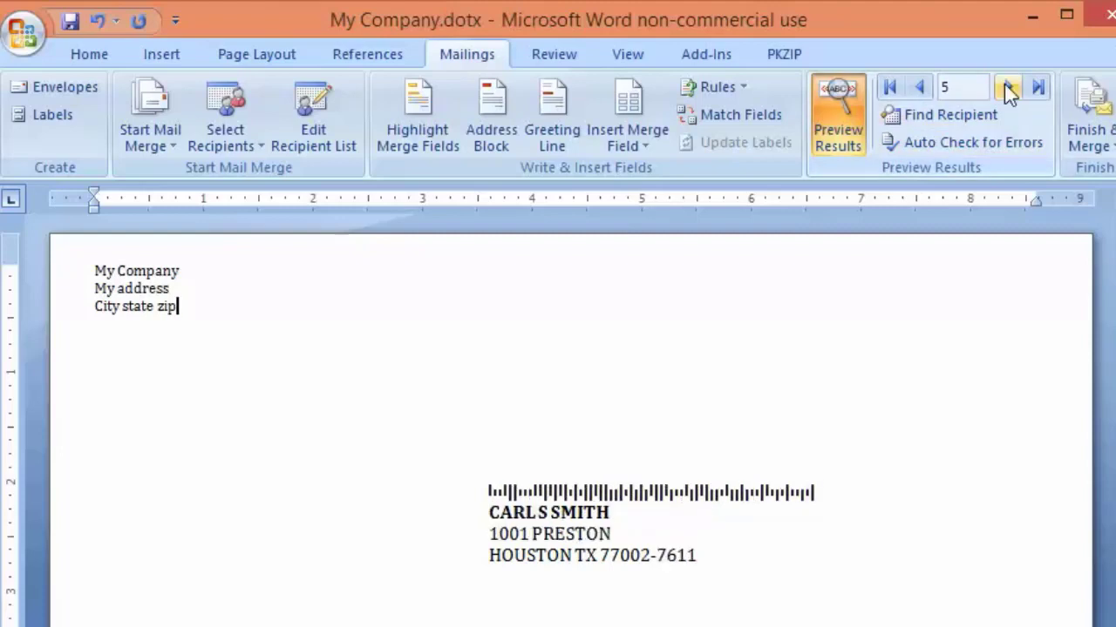
click(1006, 87)
click(1006, 87)
click(1006, 87)
click(1005, 87)
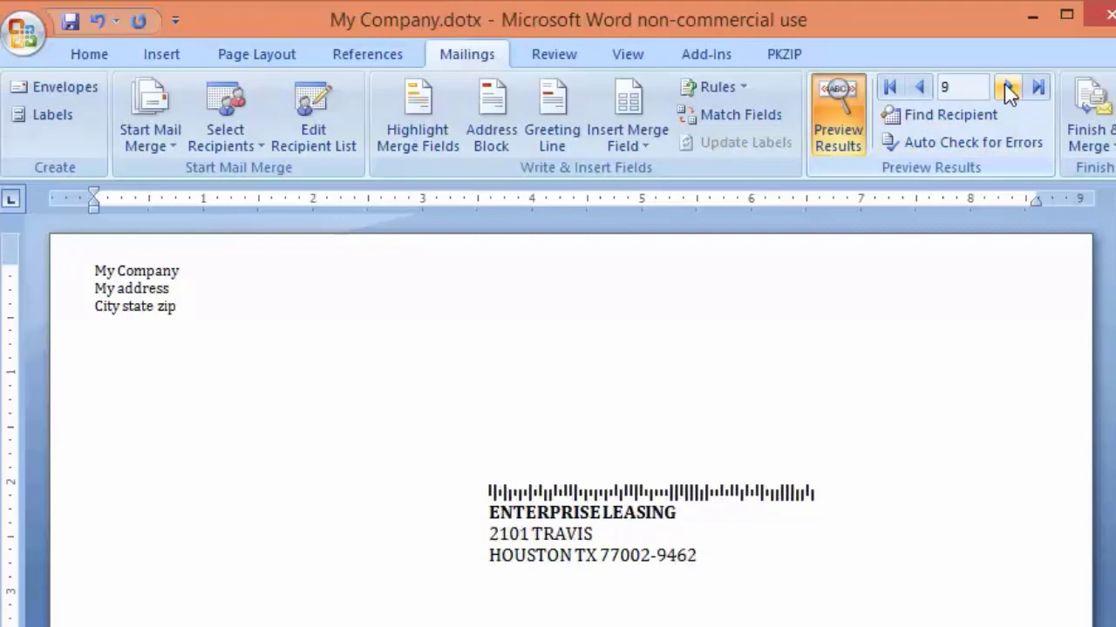
click(1006, 87)
click(1005, 87)
click(1006, 87)
click(1006, 88)
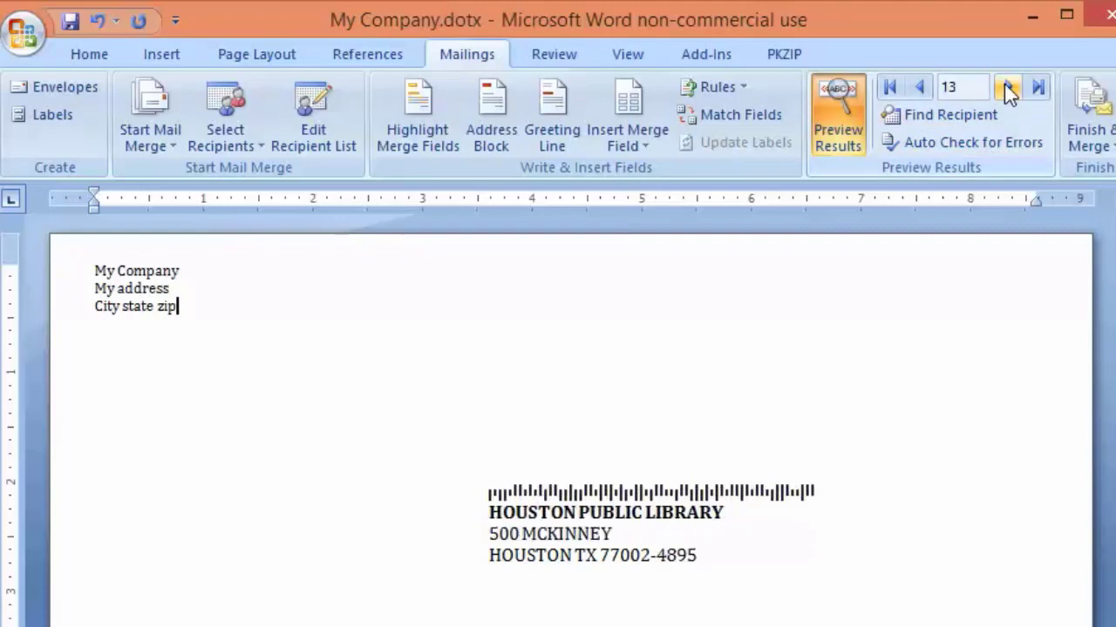
click(1006, 87)
click(1006, 87)
click(1006, 87)
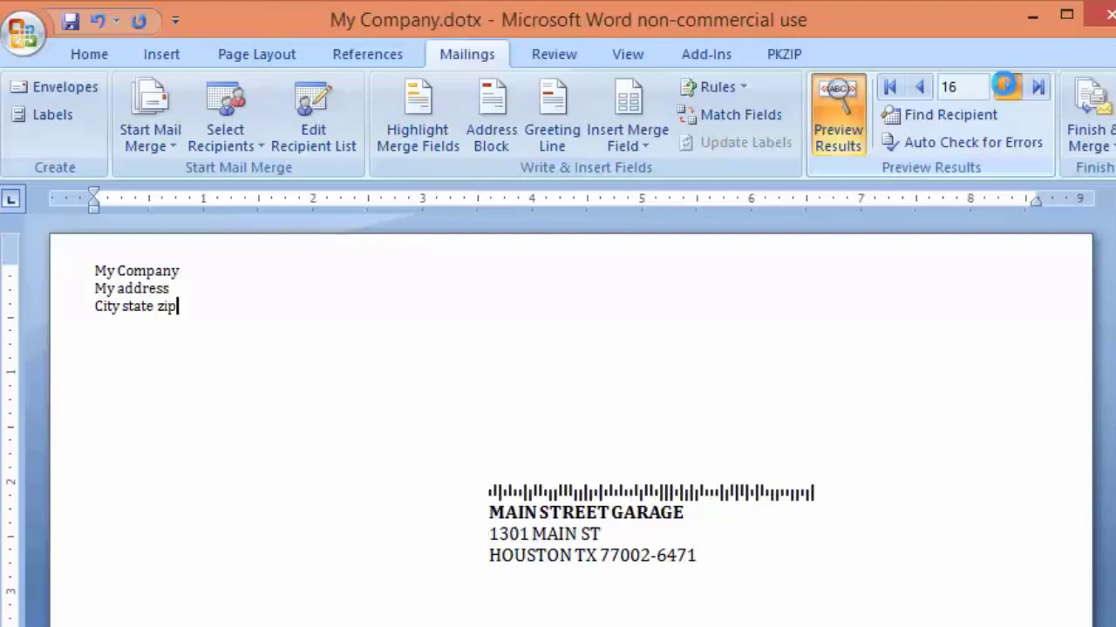
click(1005, 87)
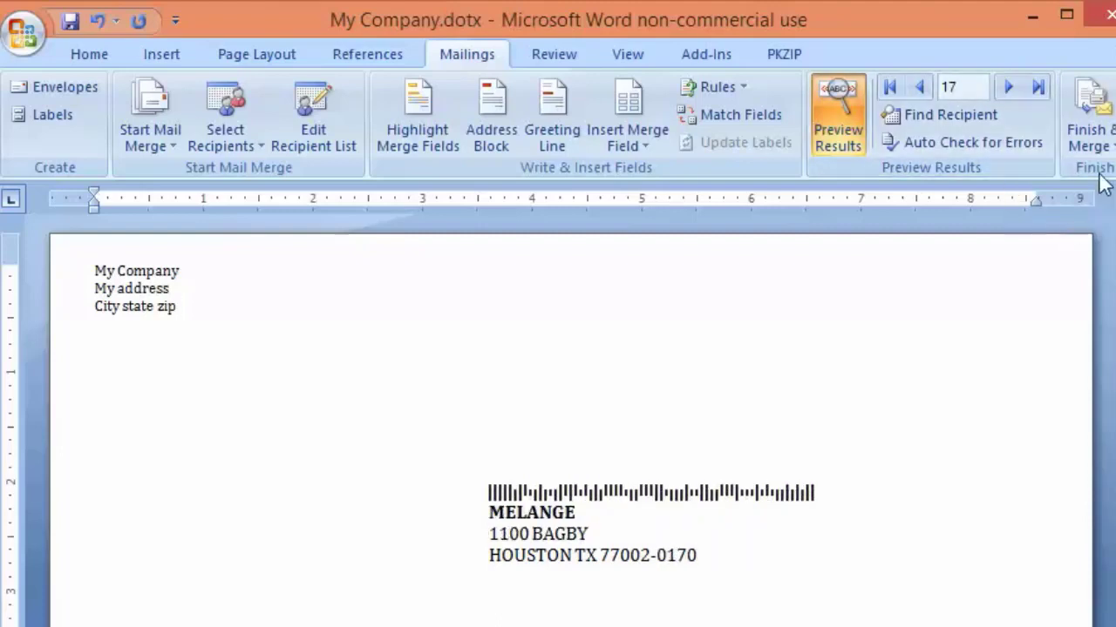
Open the Finish & Merge options for the envelopes.
click(1084, 131)
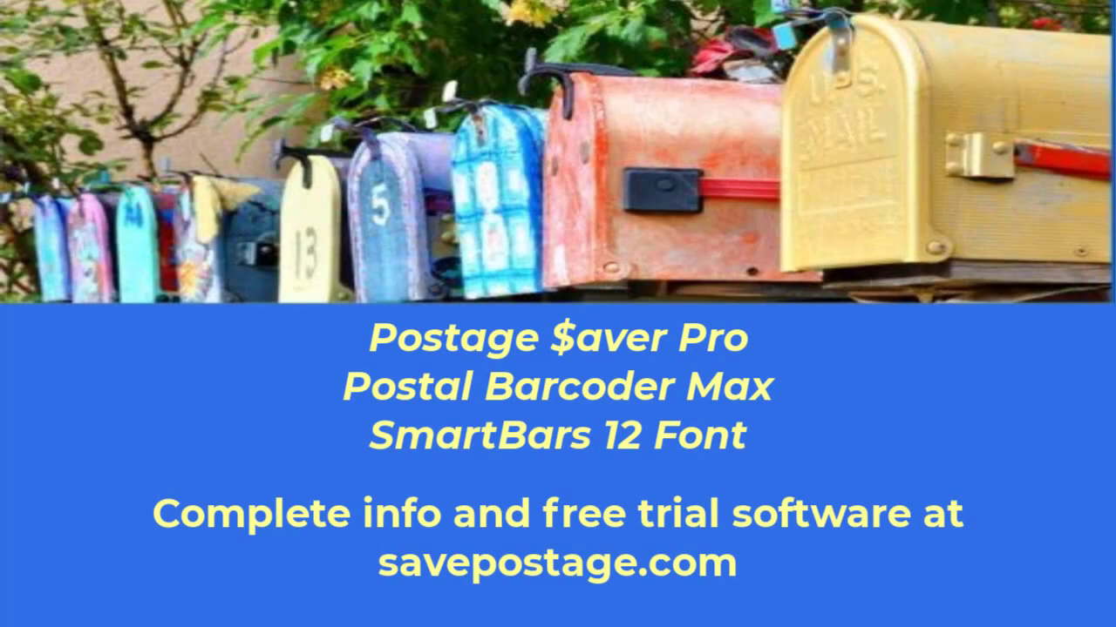